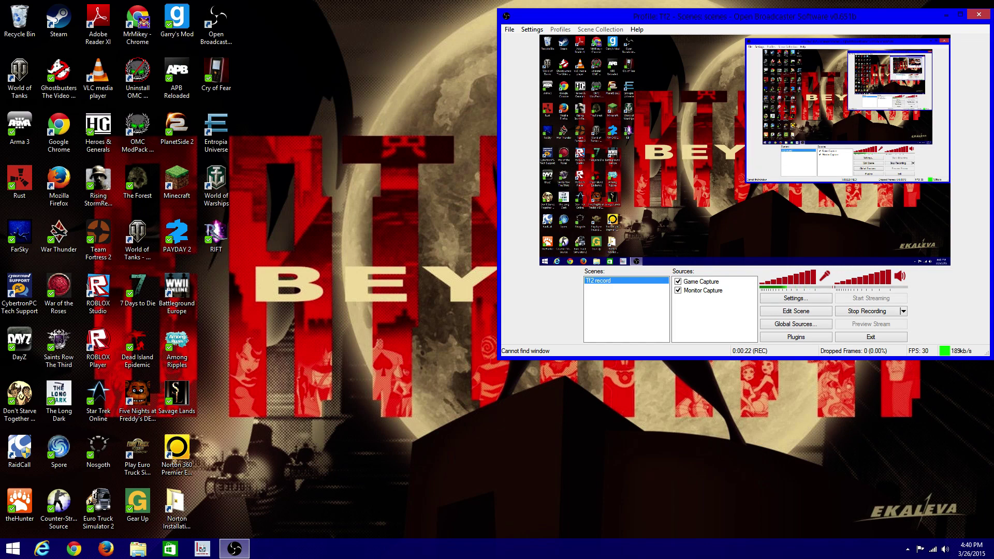
Open the settings dialog and show the General page.
{"action": "left_click", "coordinate": [509, 29]}
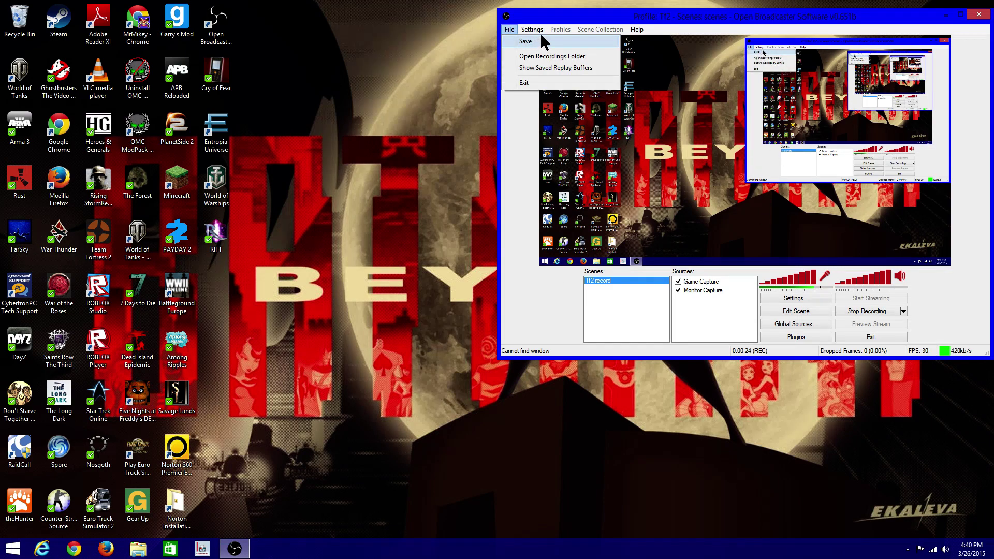
{"action": "left_click", "coordinate": [533, 41]}
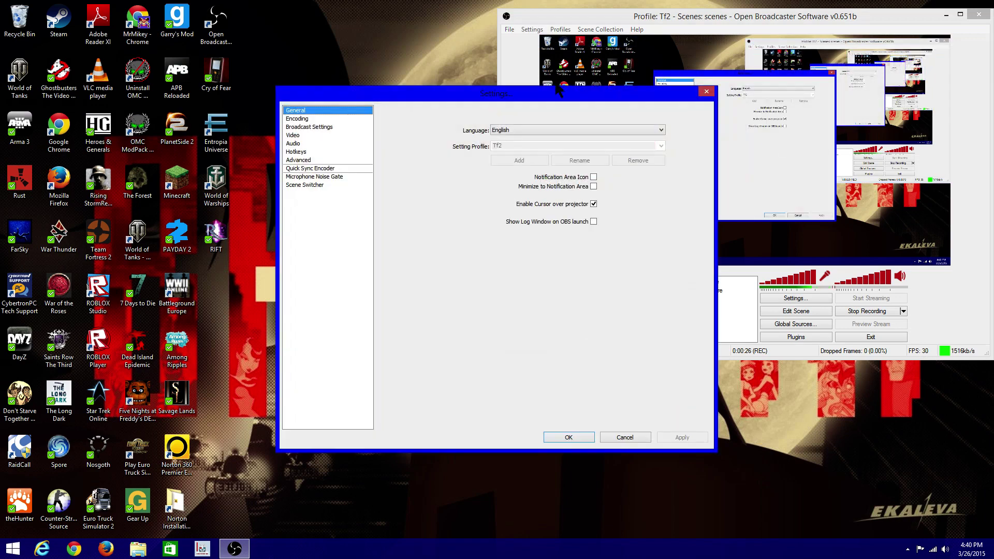
{"action": "left_click", "coordinate": [335, 118]}
{"action": "left_click", "coordinate": [337, 111]}
Disable the cursor over projector option and apply it, and re-enable the option and apply again.
{"action": "left_click", "coordinate": [593, 202]}
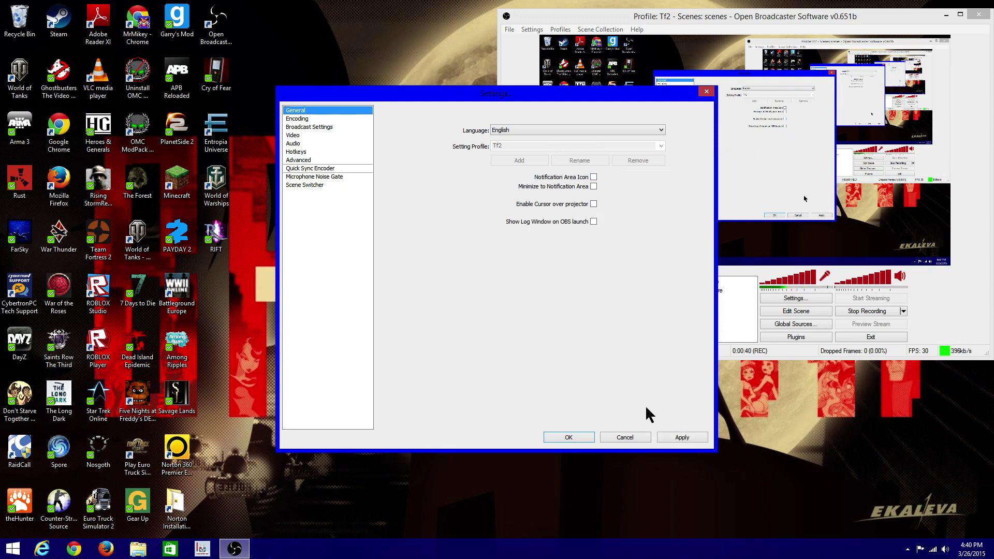
{"action": "left_click", "coordinate": [682, 438]}
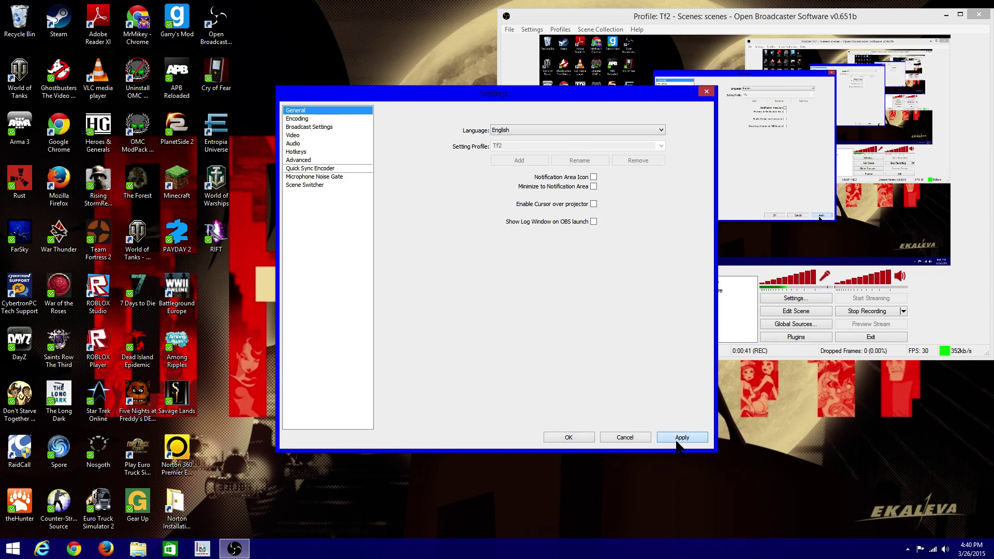
{"action": "left_click", "coordinate": [594, 204]}
{"action": "left_click", "coordinate": [685, 437]}
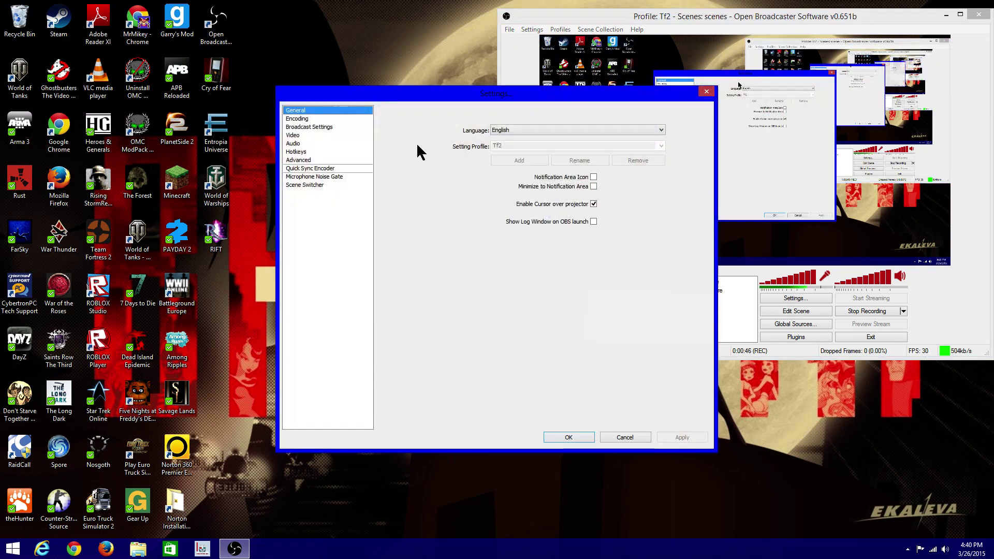
Examine the Quality Balance choices for video encoding in the Encoding settings.
{"action": "left_click", "coordinate": [315, 119]}
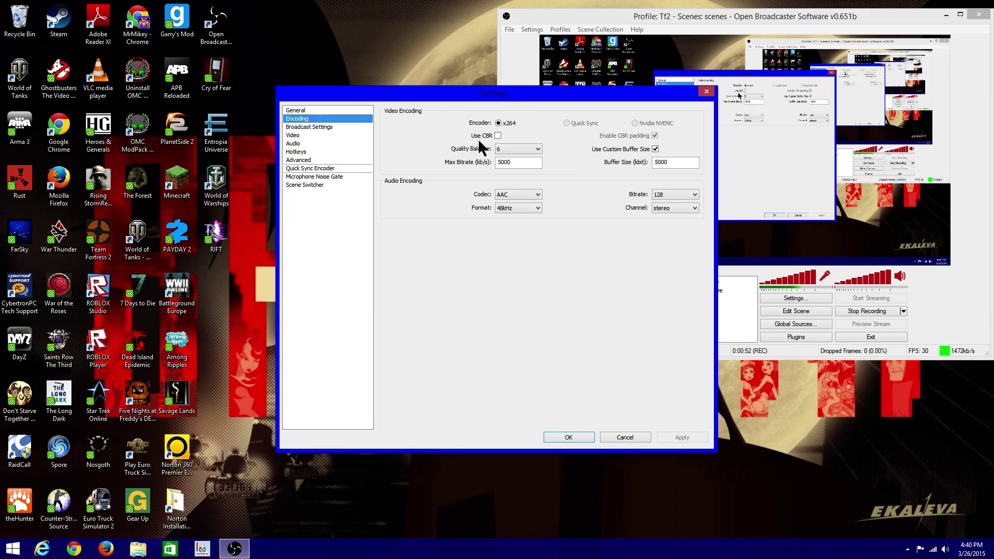
{"action": "left_click", "coordinate": [526, 144]}
{"action": "left_click", "coordinate": [526, 145]}
{"action": "left_click", "coordinate": [519, 148]}
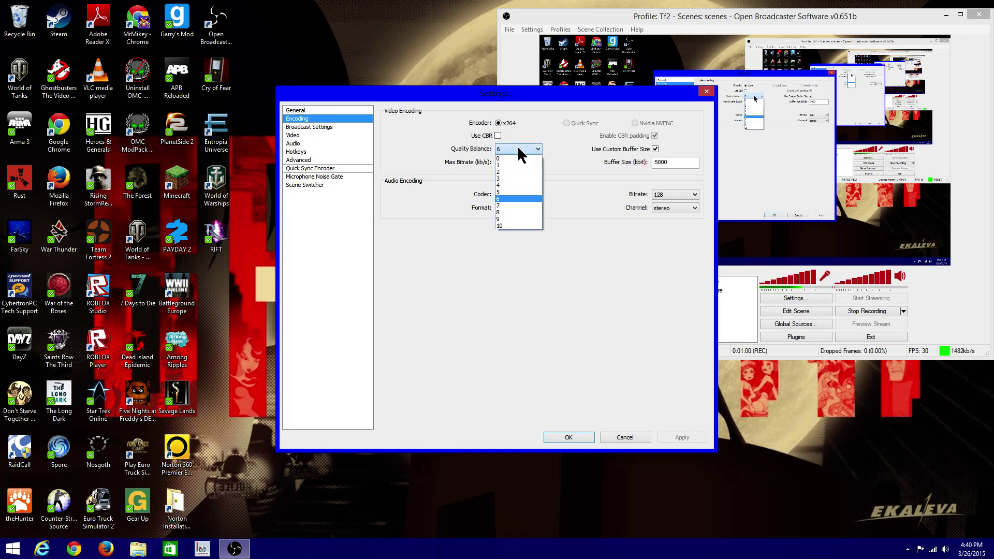
{"action": "left_click", "coordinate": [526, 150]}
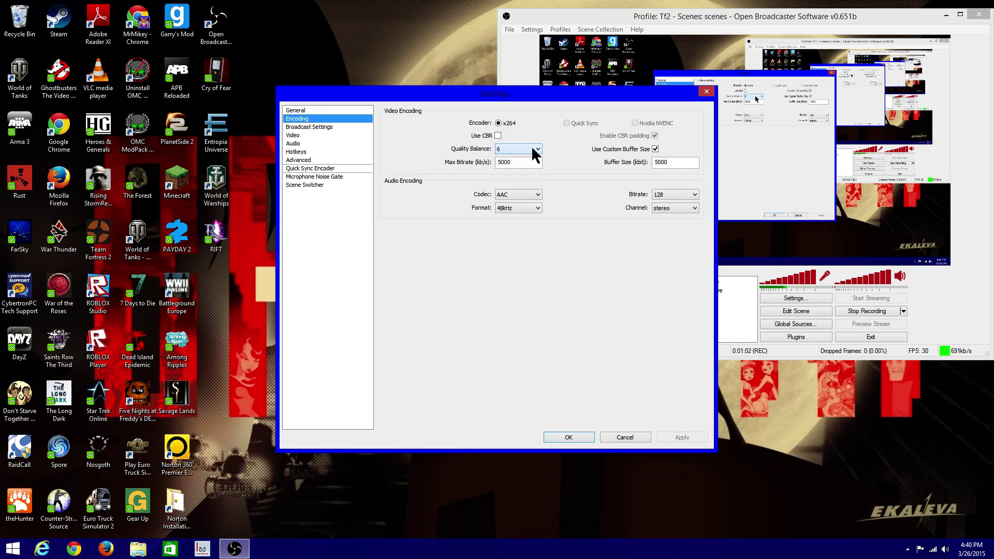
{"action": "left_click", "coordinate": [536, 150]}
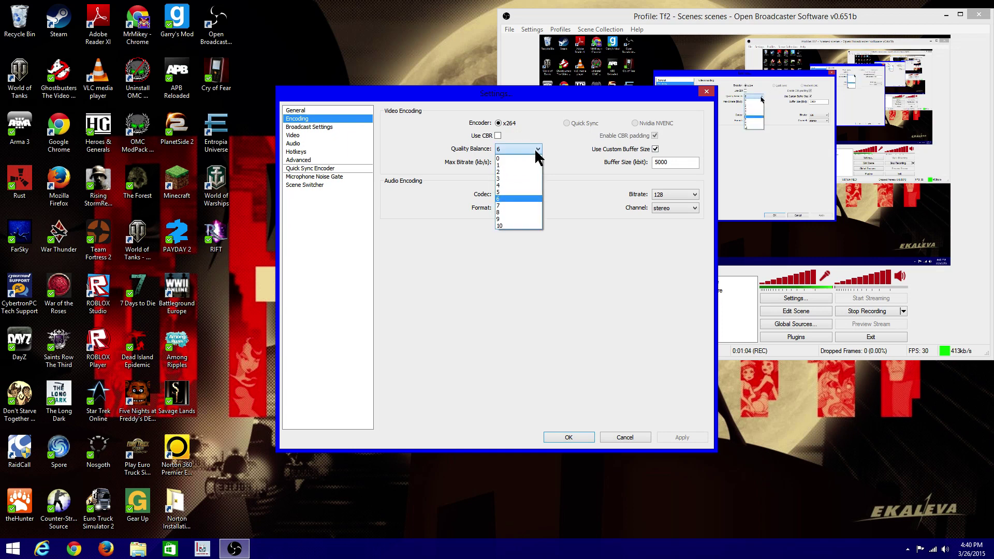
{"action": "left_click", "coordinate": [506, 150]}
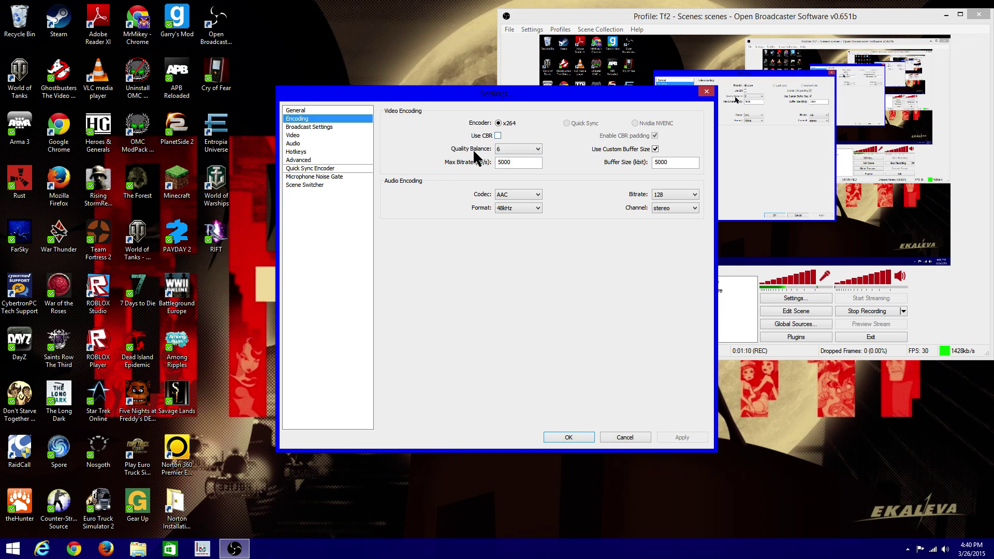
{"action": "mouse_move", "coordinate": [500, 151]}
{"action": "left_click", "coordinate": [536, 151]}
{"action": "left_click", "coordinate": [536, 154]}
Examine the maximum video bitrate and the available audio bitrate choices in the Encoding settings.
{"action": "left_click", "coordinate": [519, 164]}
{"action": "left_click", "coordinate": [671, 195]}
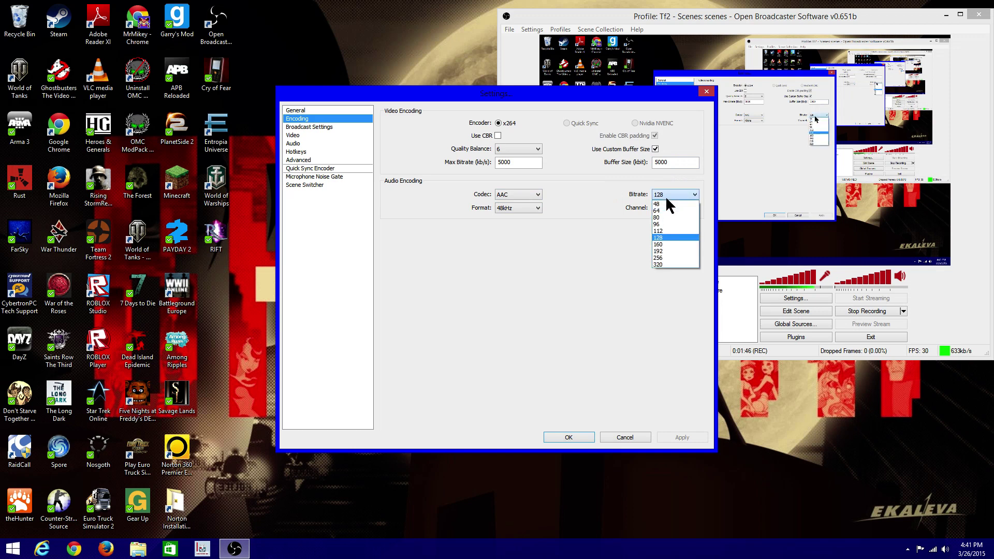
{"action": "left_click", "coordinate": [691, 195]}
{"action": "left_click", "coordinate": [523, 162]}
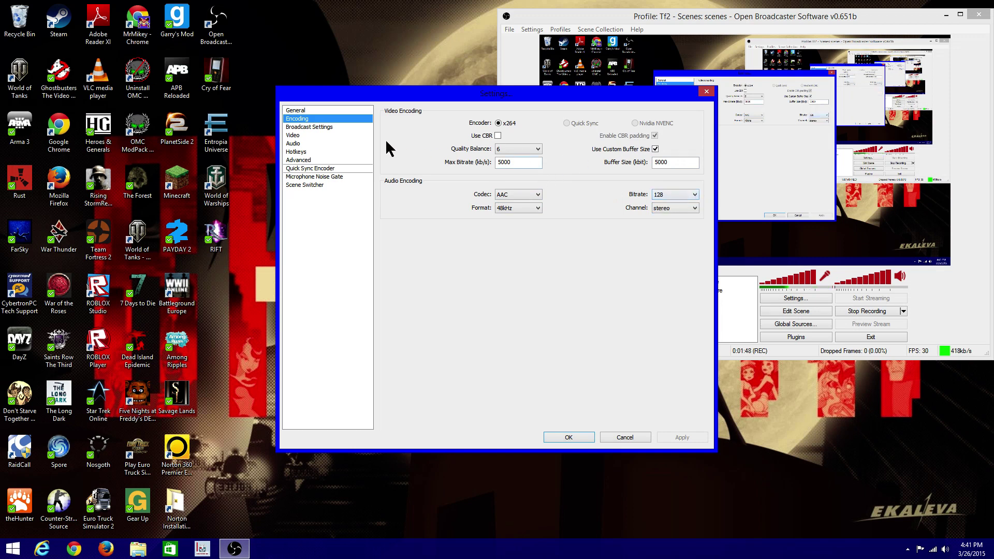
Review the output mode and recording file path in the Broadcast Settings.
{"action": "left_click", "coordinate": [343, 127]}
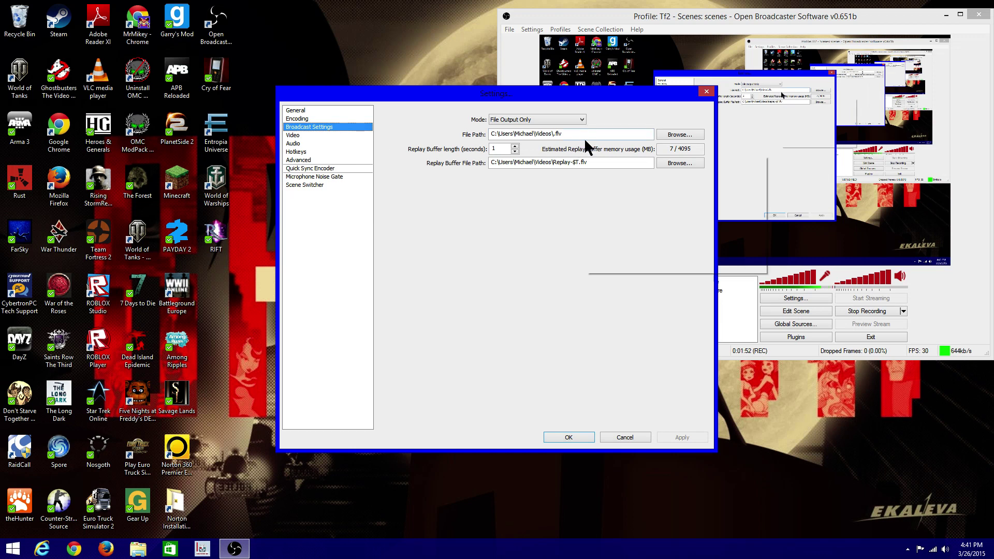
{"action": "mouse_move", "coordinate": [586, 148]}
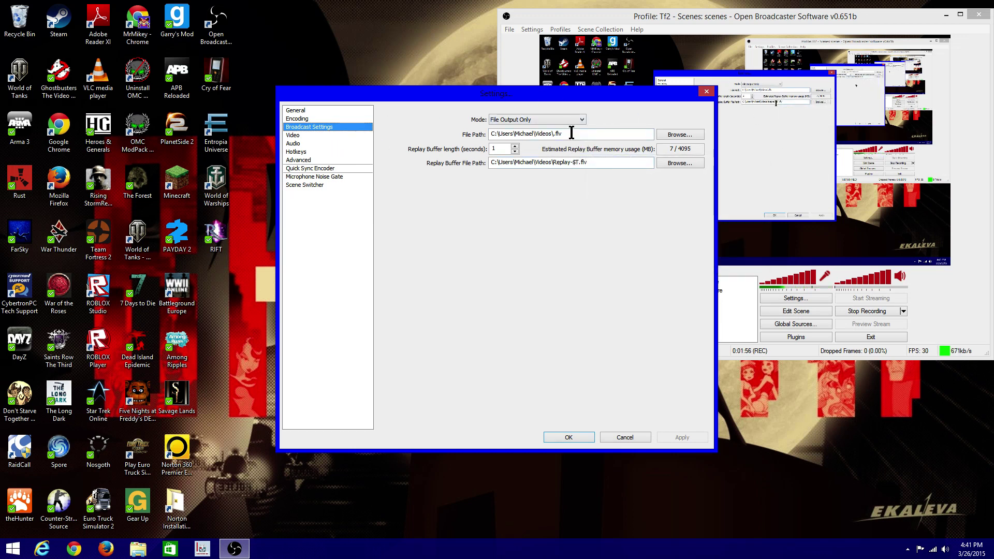
In the Video settings, select the Custom base resolution and set Resolution Downscale to None (1920x1080).
{"action": "left_click", "coordinate": [336, 135]}
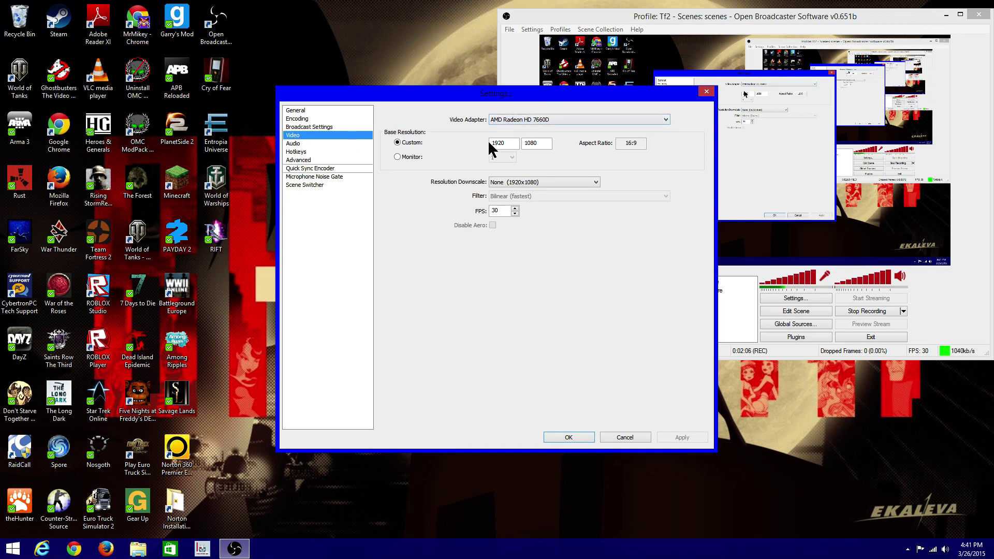
{"action": "left_click_drag", "start_coordinate": [477, 95], "coordinate": [721, 29]}
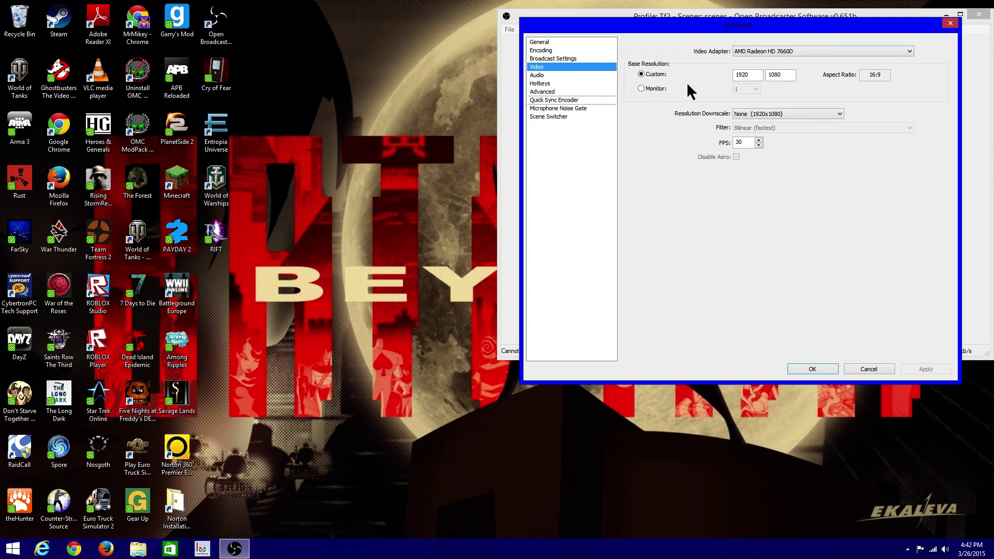
{"action": "left_click", "coordinate": [669, 89]}
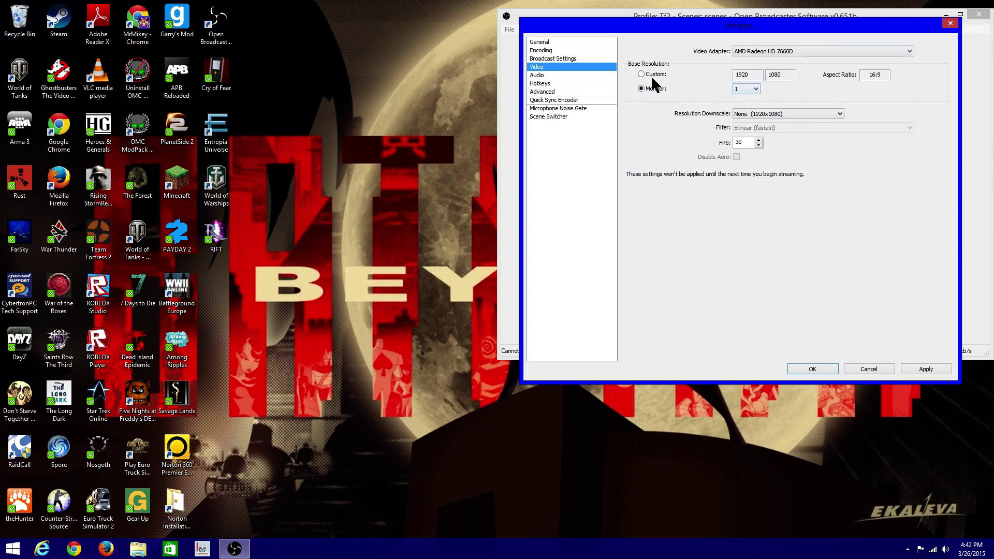
{"action": "left_click", "coordinate": [647, 74]}
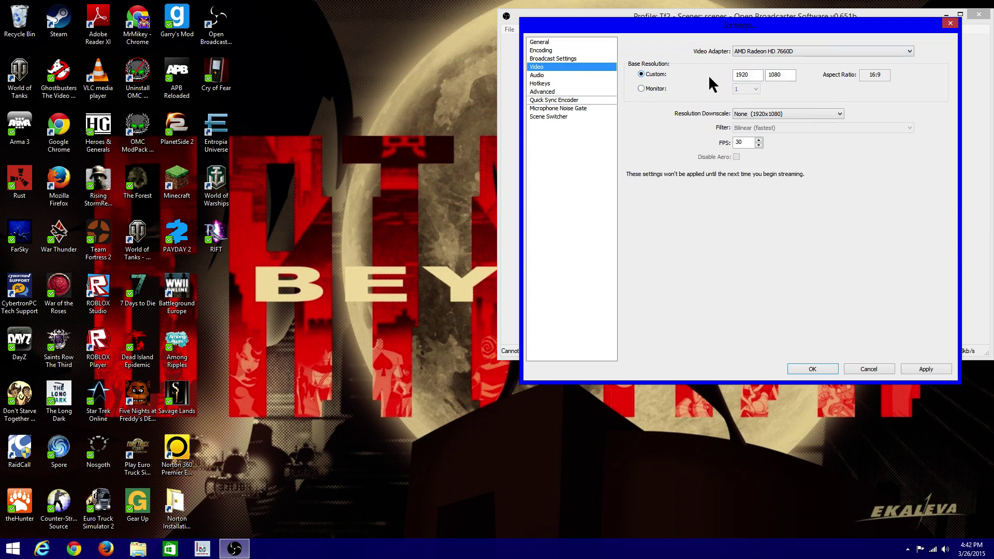
{"action": "left_click", "coordinate": [826, 112]}
{"action": "left_click", "coordinate": [825, 112]}
{"action": "left_click", "coordinate": [792, 114]}
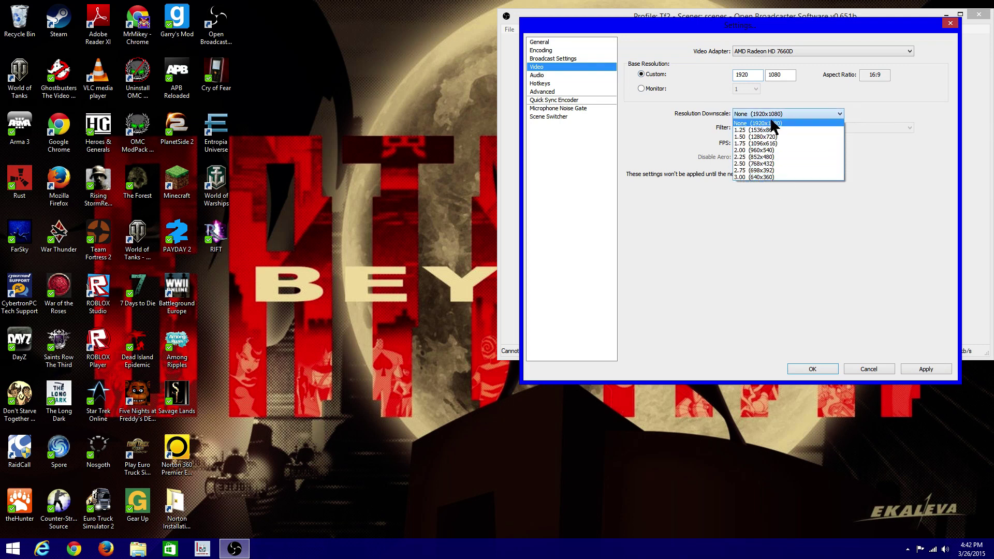
{"action": "left_click", "coordinate": [773, 126]}
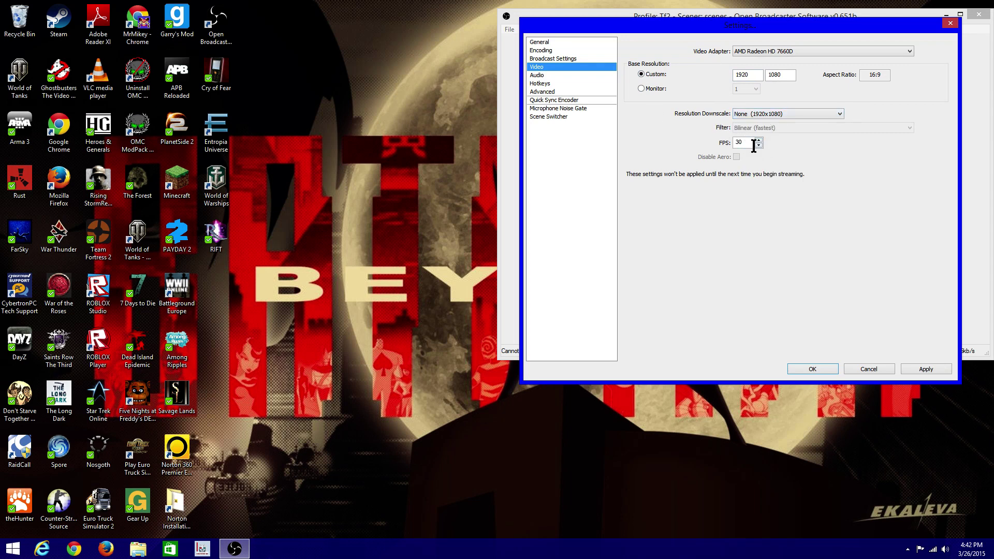
Examine the desktop audio device choices and the other options in the Audio settings.
{"action": "left_click", "coordinate": [595, 75]}
{"action": "left_click", "coordinate": [513, 308]}
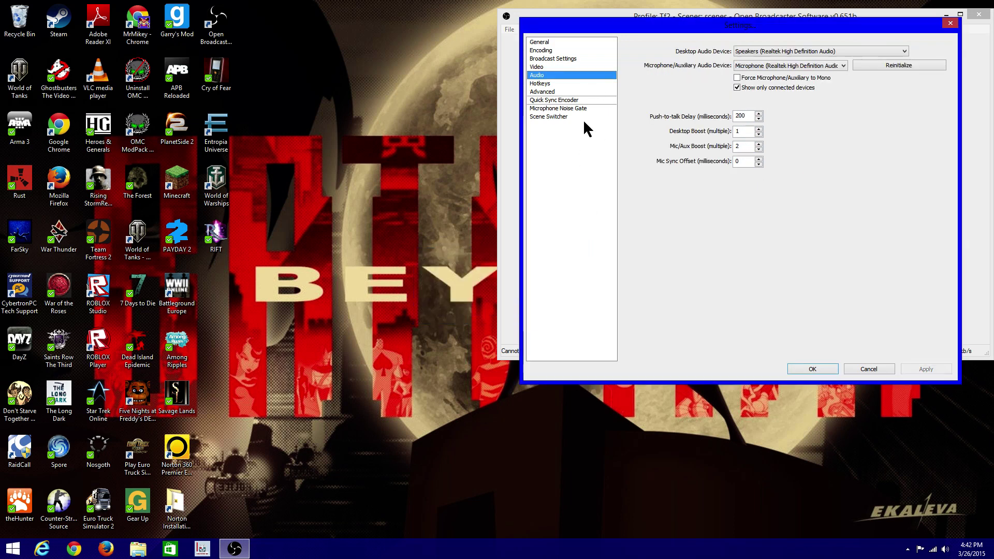
{"action": "left_click", "coordinate": [753, 49]}
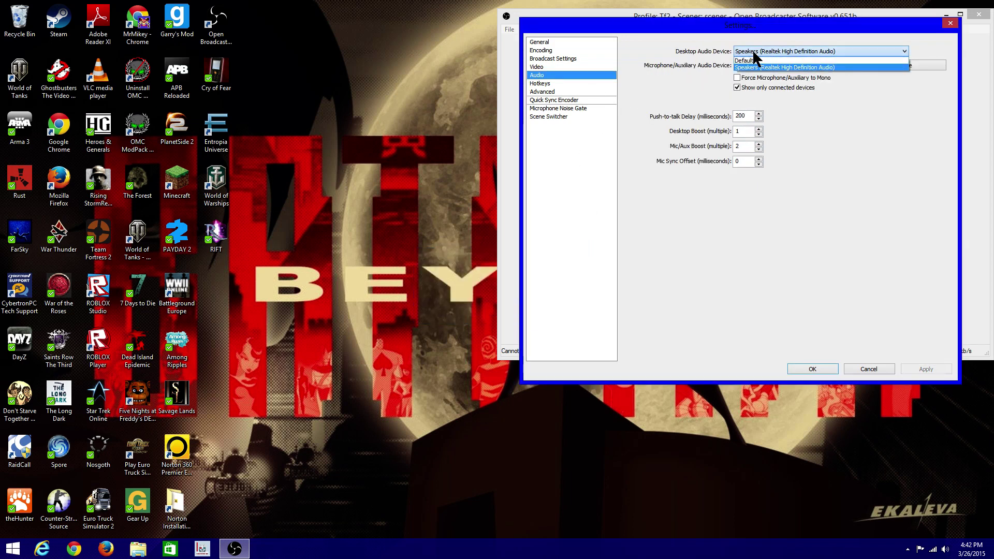
{"action": "left_click", "coordinate": [754, 59]}
{"action": "left_click", "coordinate": [753, 51]}
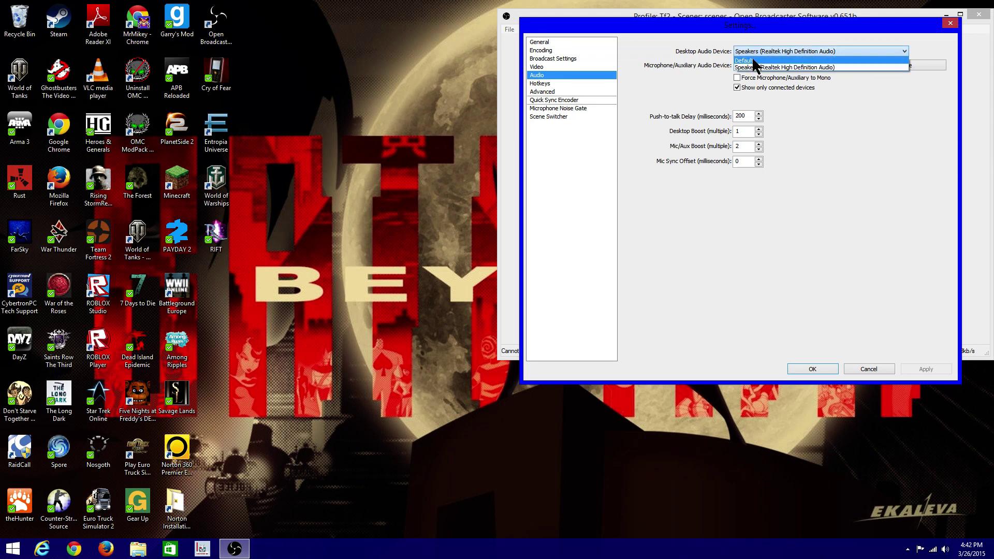
{"action": "left_click", "coordinate": [753, 49]}
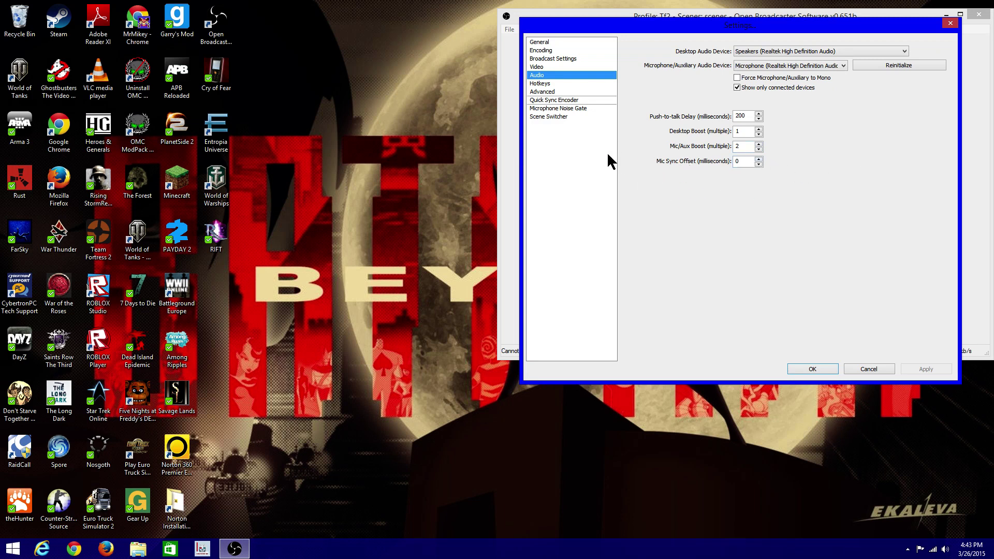
Review the microphone mute and recording start and stop keys in the Hotkeys settings.
{"action": "left_click", "coordinate": [576, 82]}
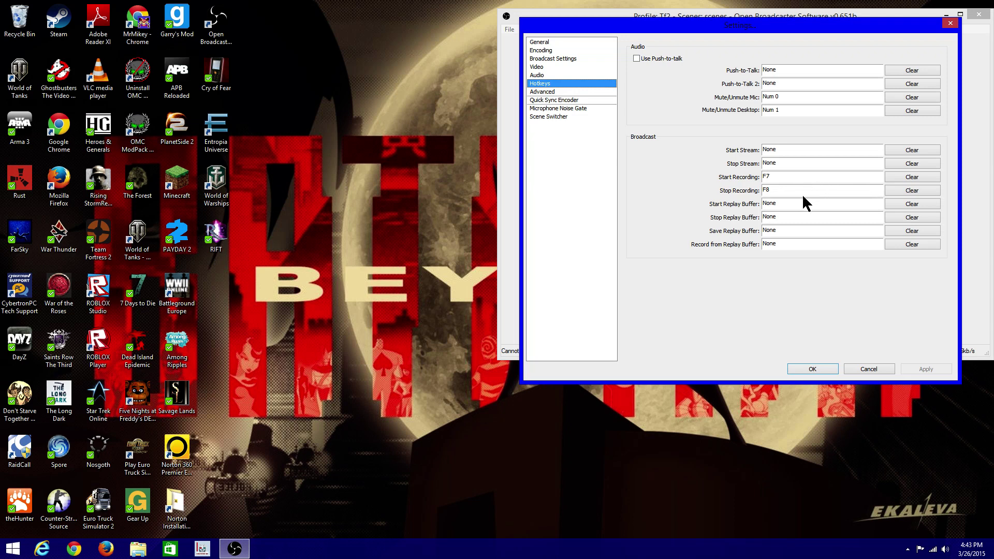
{"action": "left_click", "coordinate": [603, 91]}
{"action": "left_click", "coordinate": [600, 83]}
Examine the Process Priority Class choices in the Advanced settings.
{"action": "left_click", "coordinate": [574, 91]}
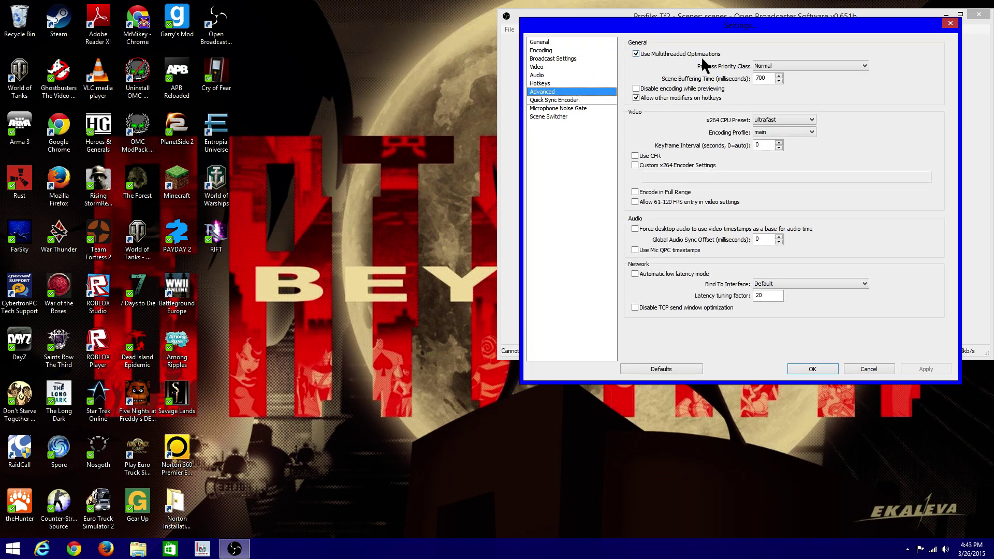
{"action": "left_click", "coordinate": [781, 63]}
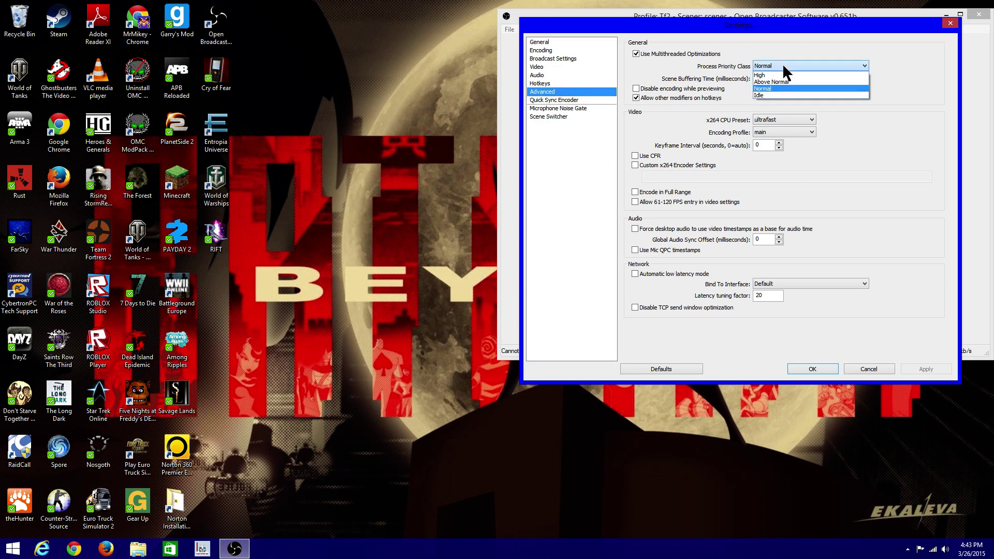
{"action": "left_click", "coordinate": [783, 66]}
{"action": "left_click", "coordinate": [823, 67]}
{"action": "left_click", "coordinate": [822, 67]}
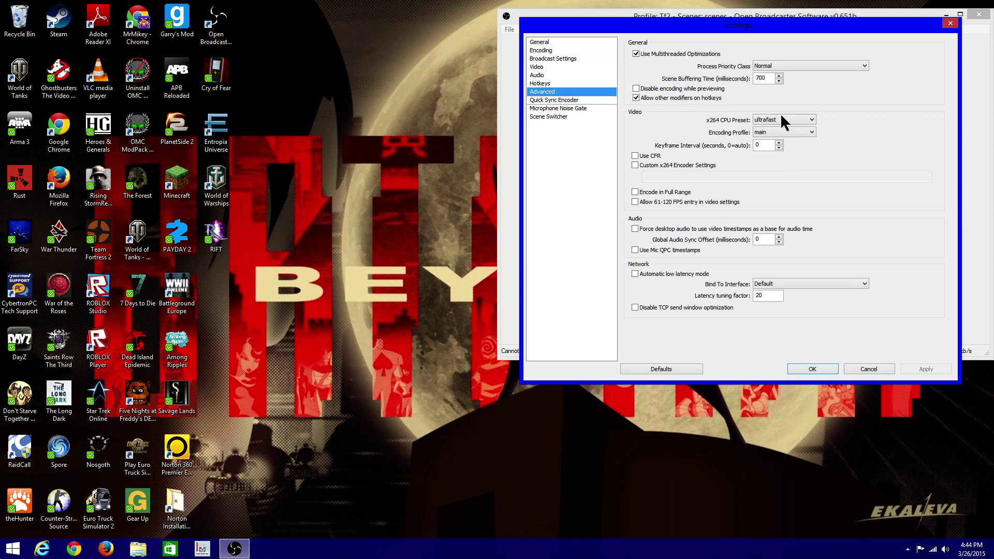
Try changing the x264 CPU preset to slower and decline the change.
{"action": "left_click", "coordinate": [793, 119]}
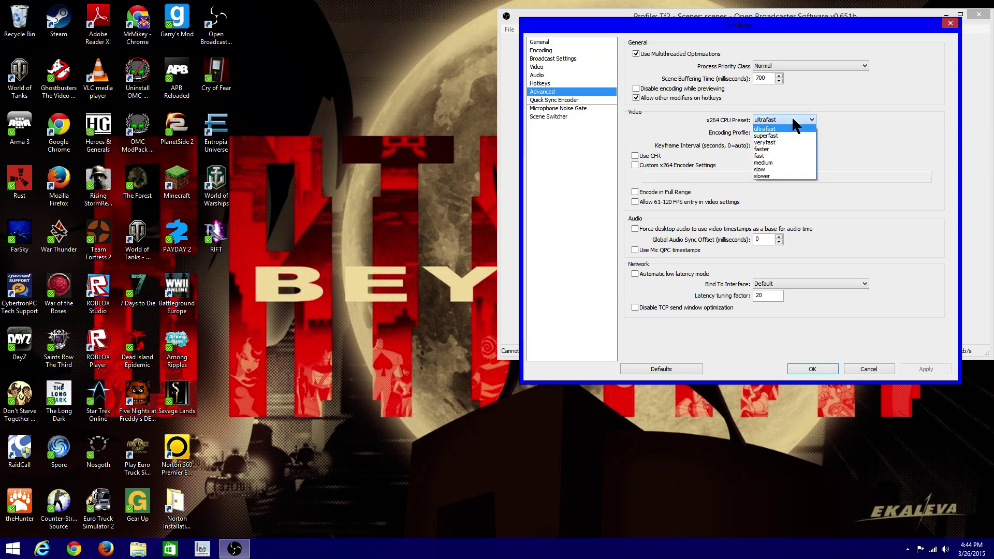
{"action": "left_click", "coordinate": [793, 119]}
{"action": "left_click", "coordinate": [796, 121]}
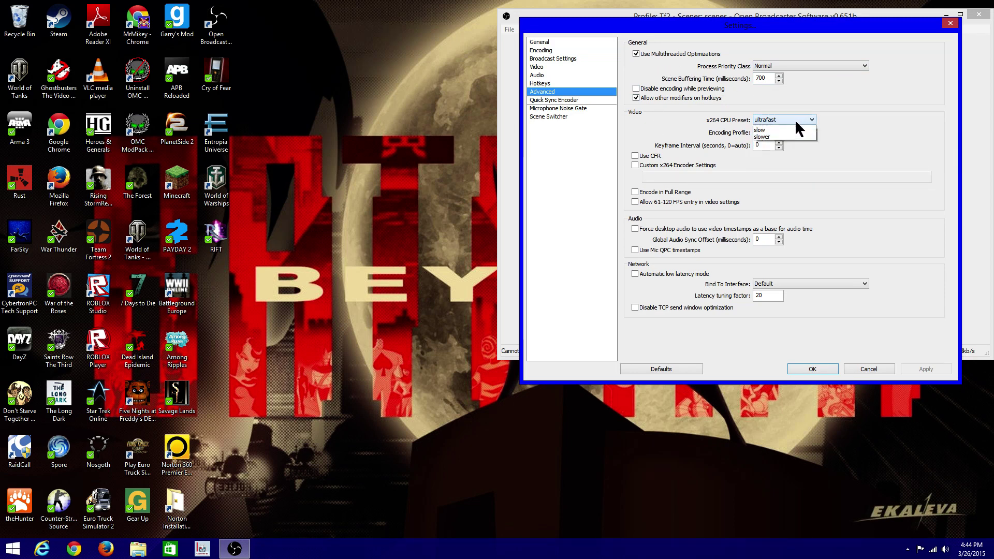
{"action": "left_click", "coordinate": [768, 175]}
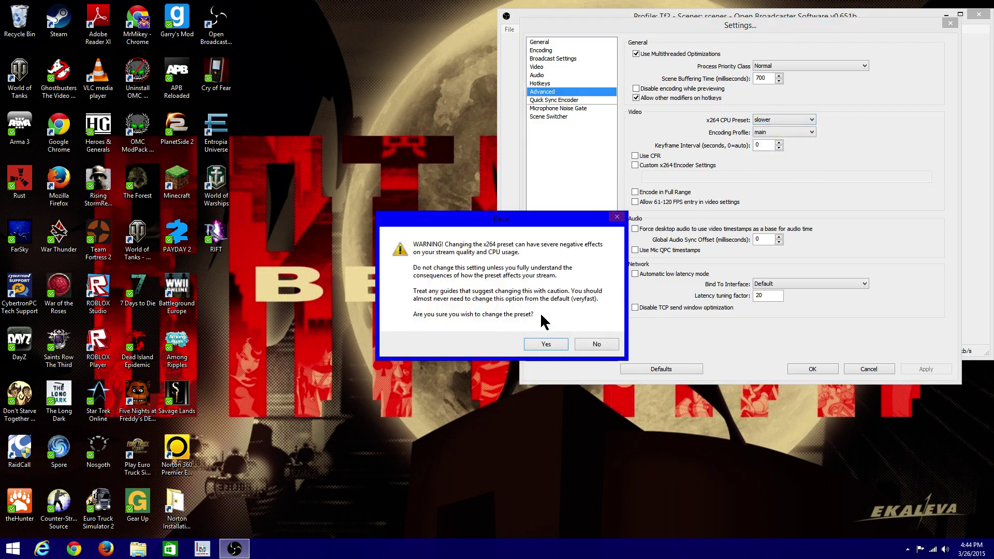
{"action": "left_click", "coordinate": [597, 344]}
Examine the speed choices available for the x264 CPU preset.
{"action": "left_click", "coordinate": [783, 120]}
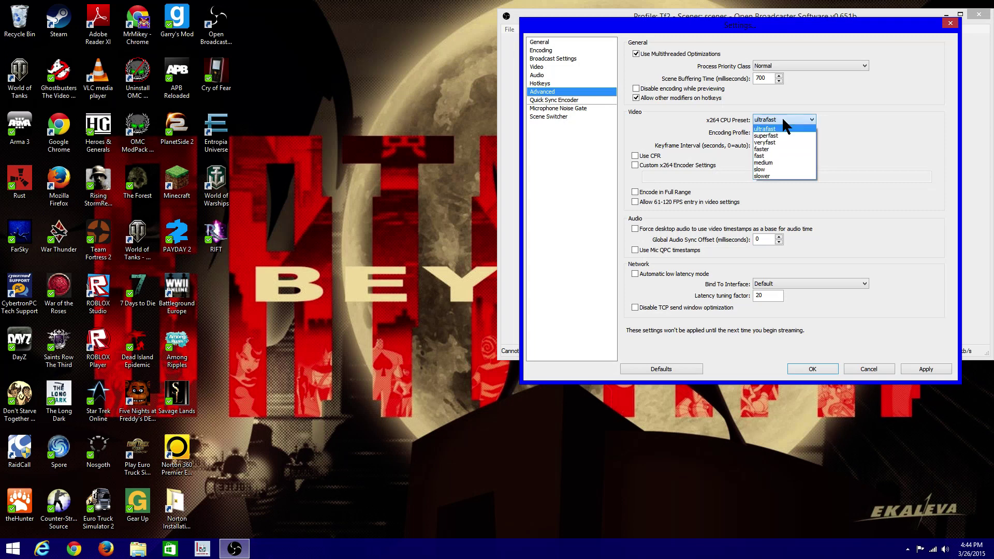
{"action": "left_click", "coordinate": [783, 120]}
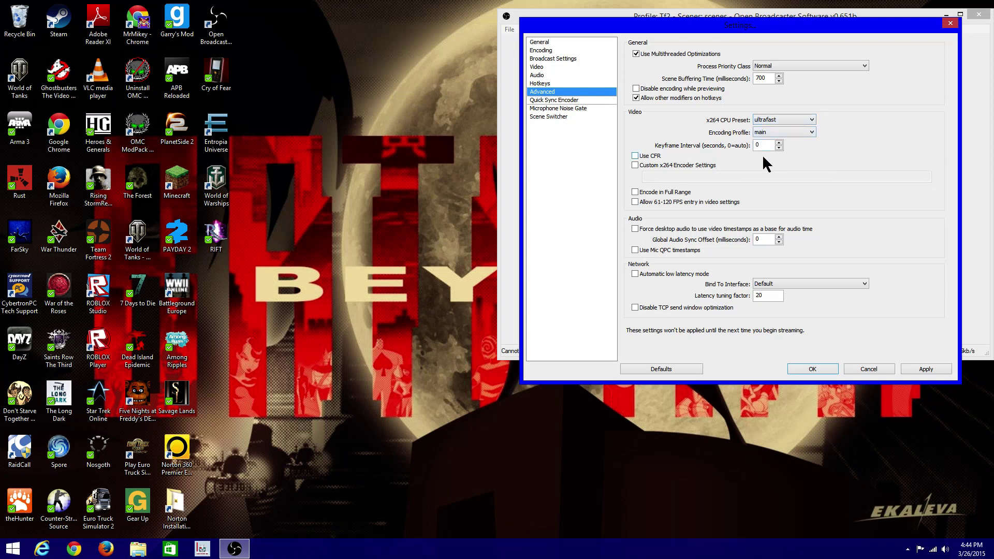
{"action": "left_click", "coordinate": [781, 119]}
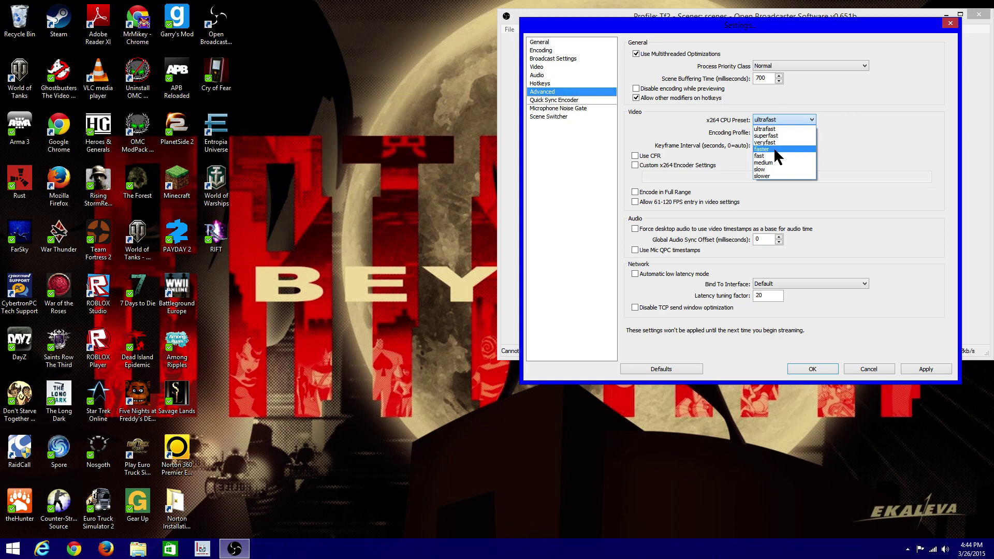
{"action": "left_click", "coordinate": [784, 117]}
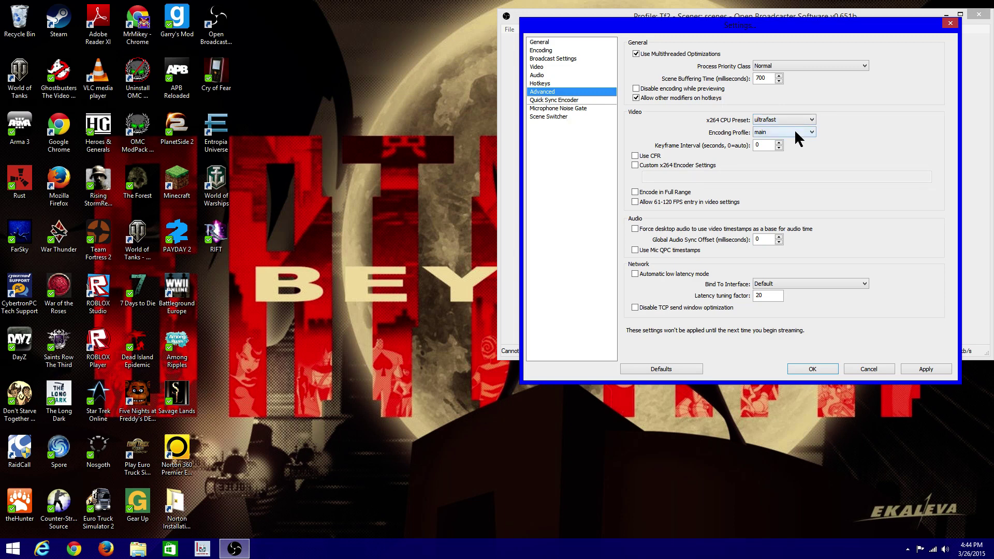
Check the Encoding Profile choices in the Advanced video settings and keep main.
{"action": "left_click", "coordinate": [796, 132]}
{"action": "left_click", "coordinate": [785, 140]}
Leave the Advanced settings without saving changes and look through the Quick Sync Encoder, Microphone Noise Gate and Scene Switcher pages.
{"action": "left_click", "coordinate": [569, 99]}
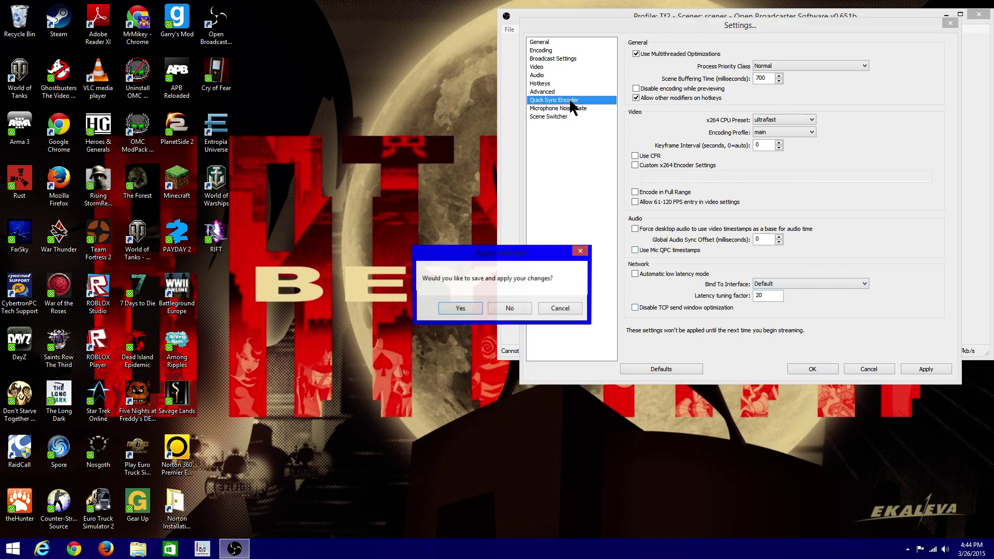
{"action": "left_click", "coordinate": [509, 309]}
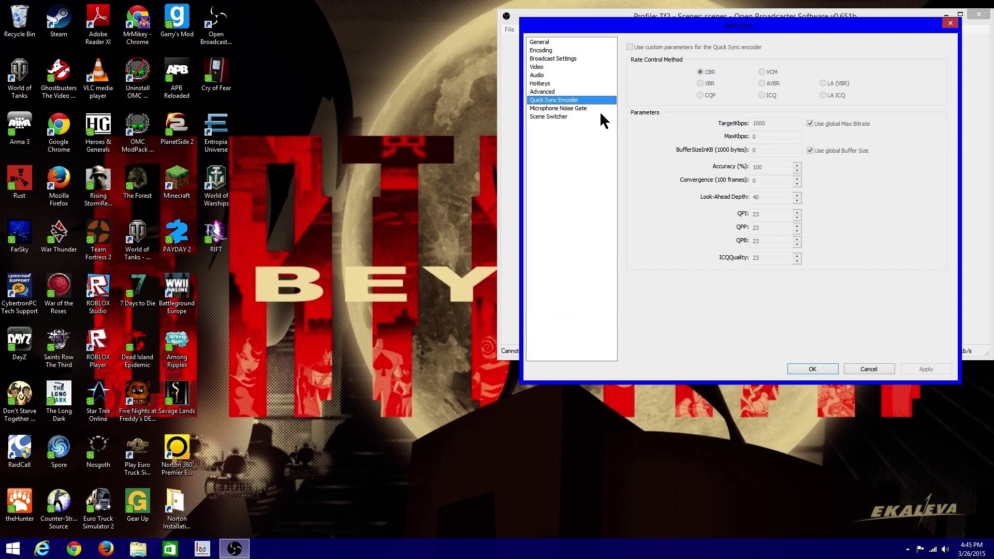
{"action": "left_click", "coordinate": [583, 109]}
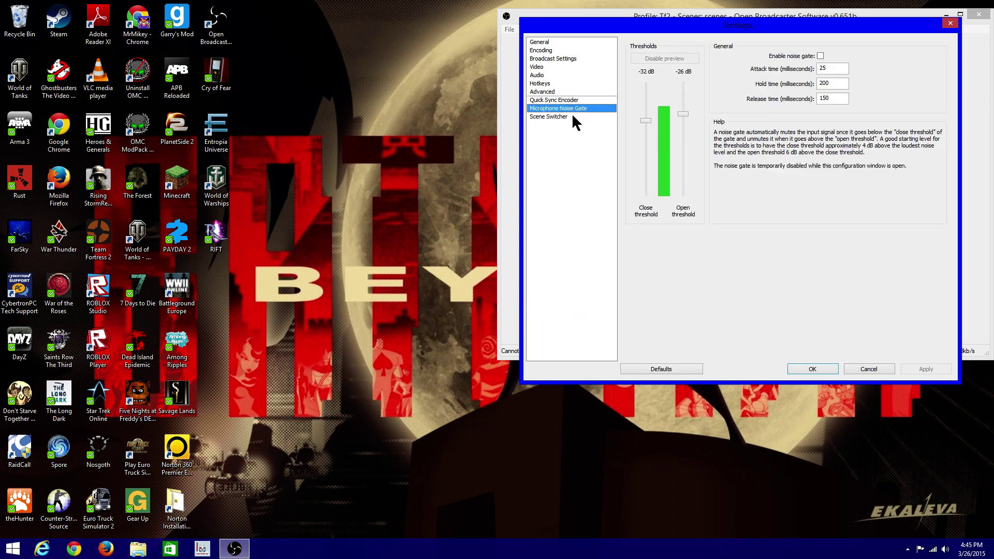
{"action": "left_click", "coordinate": [572, 117]}
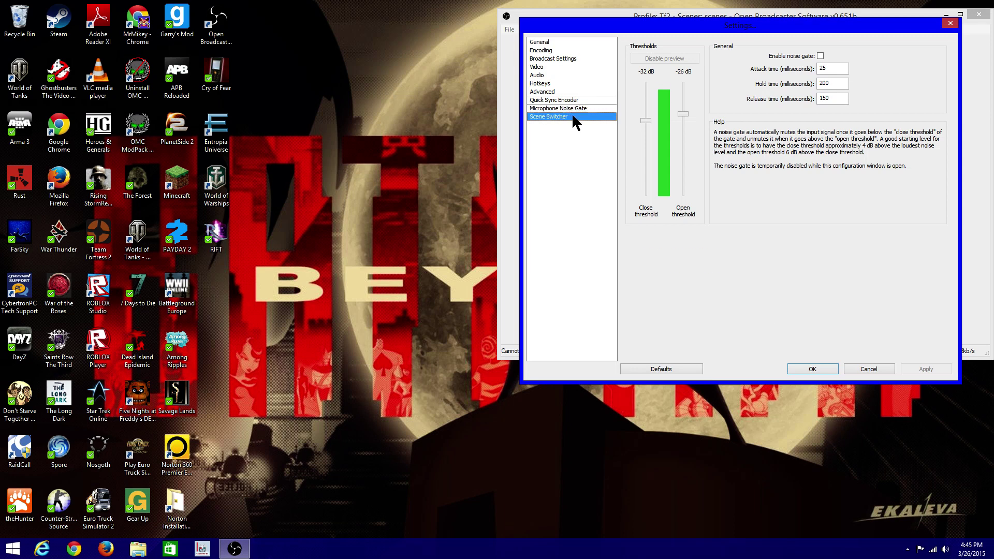
Look back over the Hotkeys, General, Broadcast Settings, Audio and Video pages, and close the settings.
{"action": "left_click", "coordinate": [566, 82]}
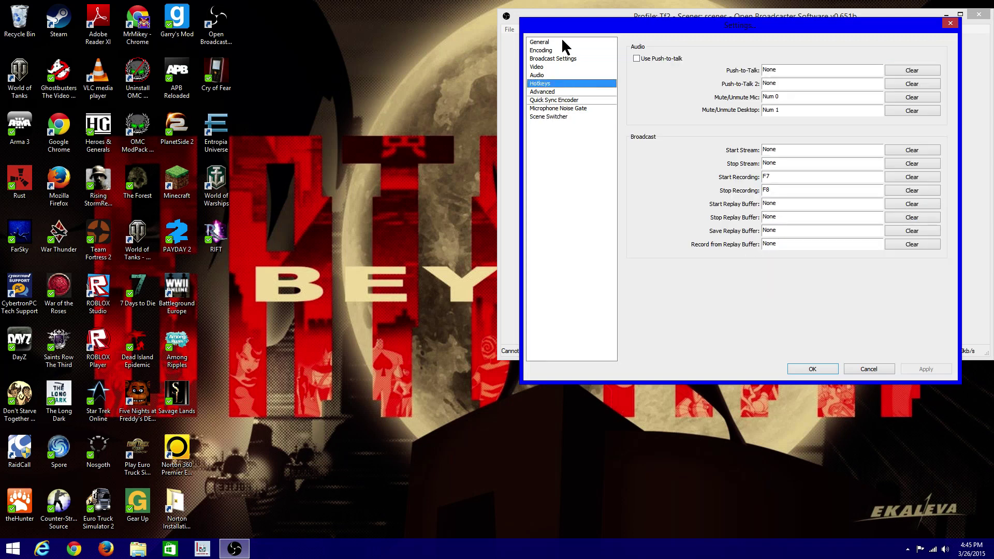
{"action": "left_click", "coordinate": [555, 42]}
{"action": "left_click", "coordinate": [552, 58]}
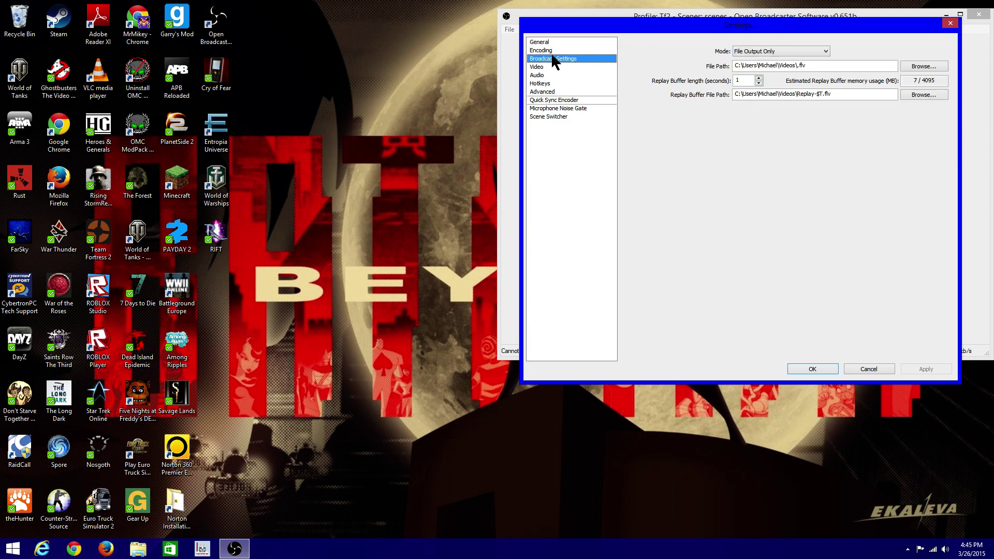
{"action": "left_click", "coordinate": [548, 67]}
{"action": "left_click", "coordinate": [549, 75]}
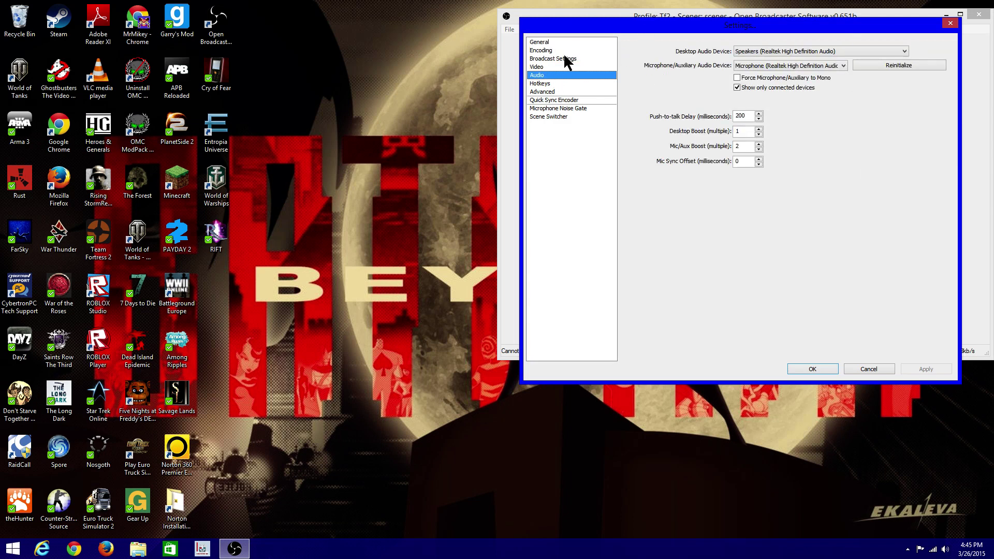
{"action": "left_click", "coordinate": [561, 67]}
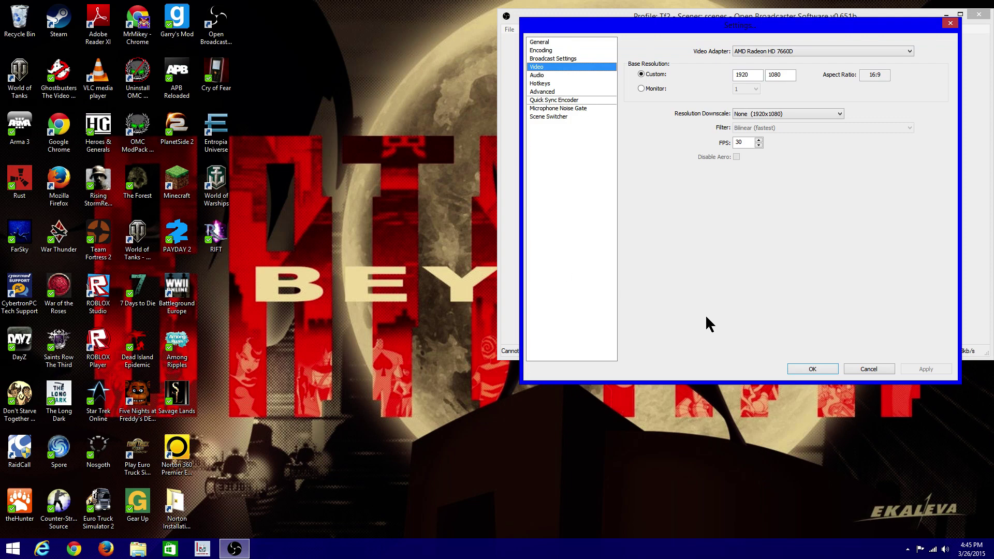
{"action": "left_click", "coordinate": [813, 369]}
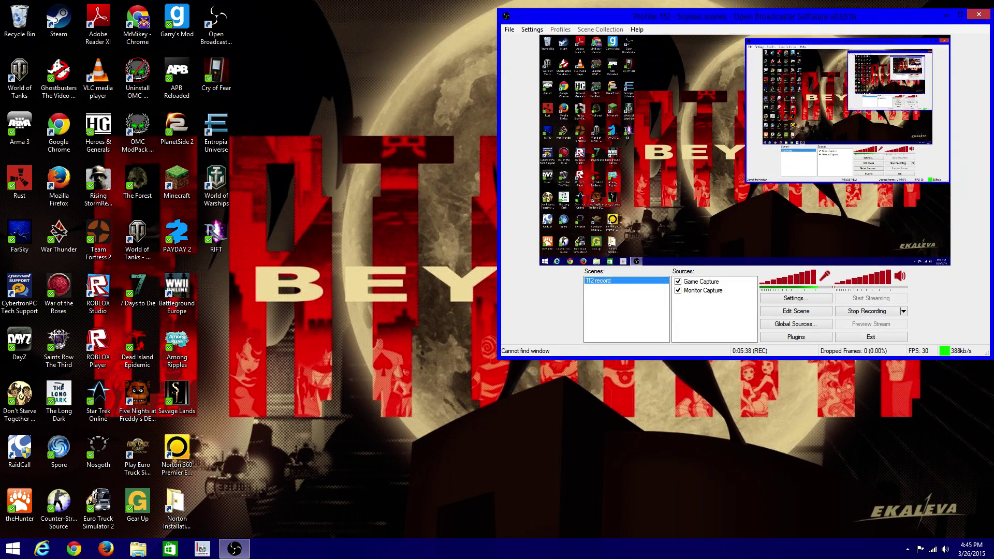
Add a new scene named youtube to the scene list and select it.
{"action": "right_click", "coordinate": [639, 283]}
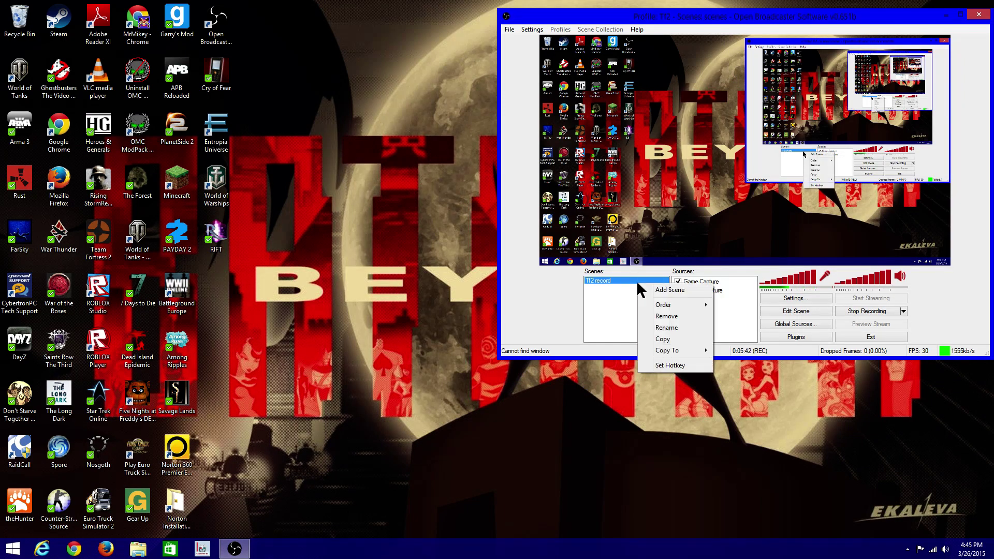
{"action": "left_click", "coordinate": [608, 281]}
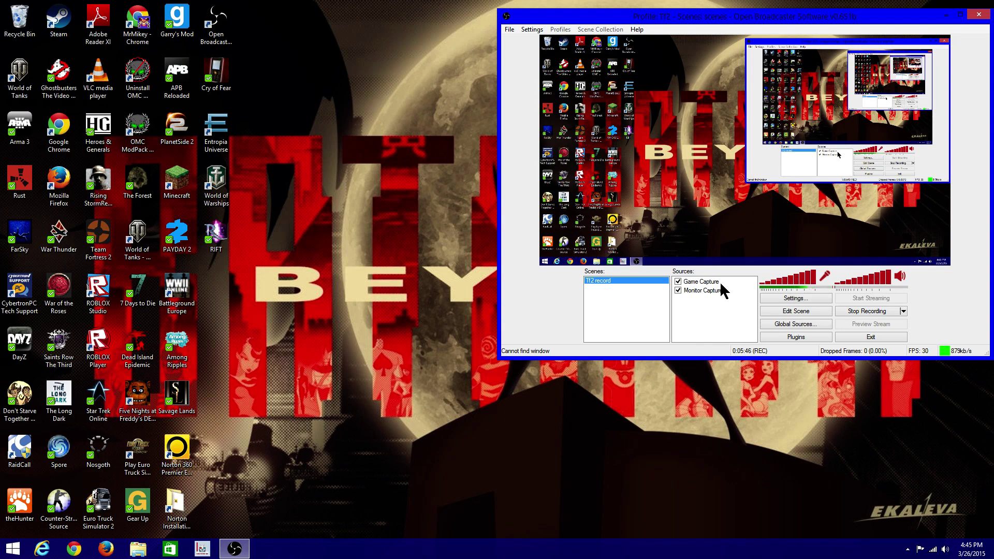
{"action": "right_click", "coordinate": [626, 297]}
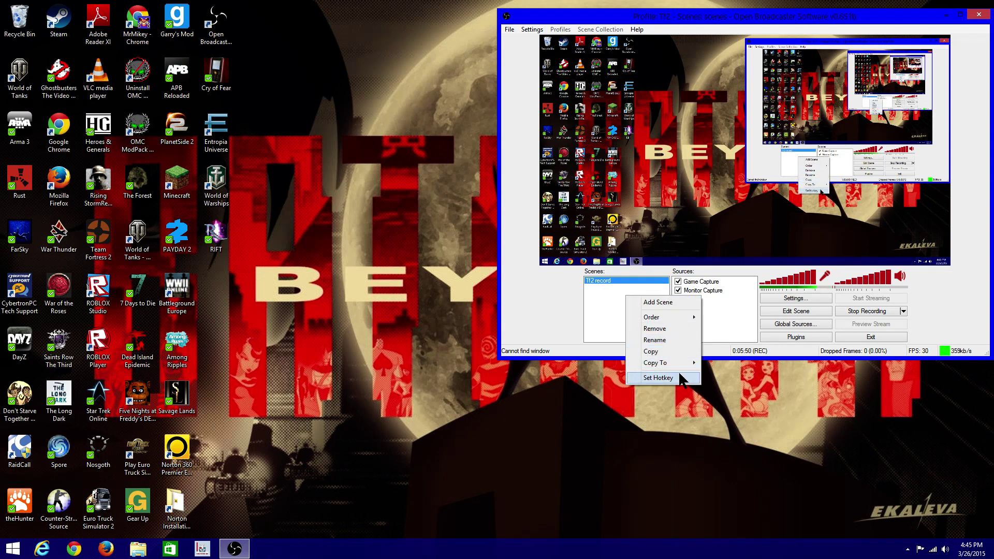
{"action": "left_click", "coordinate": [676, 302]}
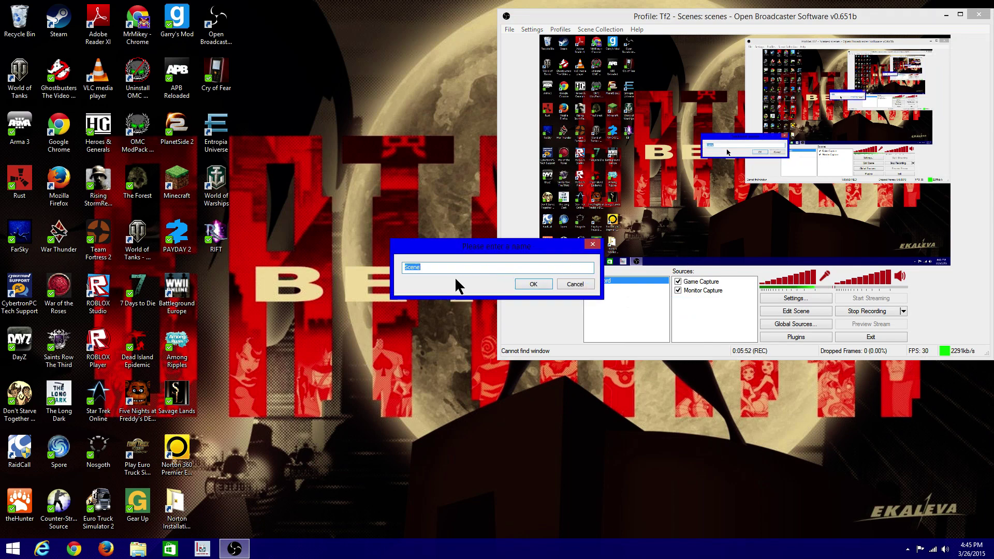
{"action": "key", "text": "BackSpace"}
{"action": "type", "text": "youtube"}
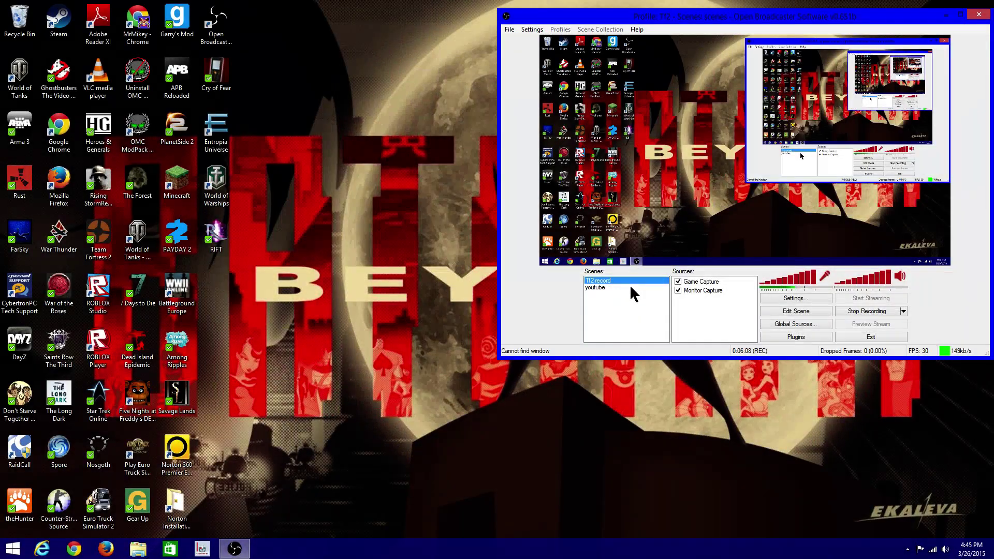
{"action": "left_click", "coordinate": [629, 284]}
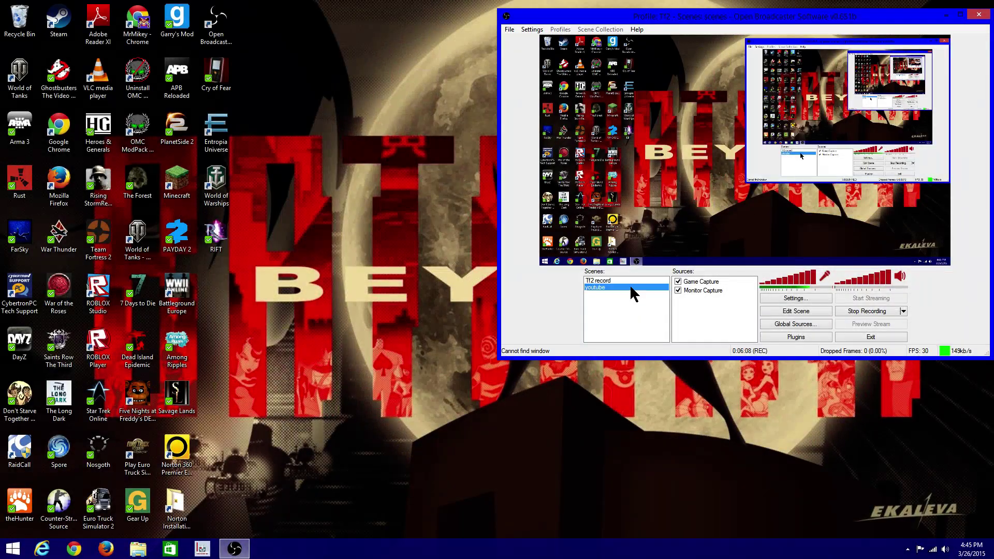